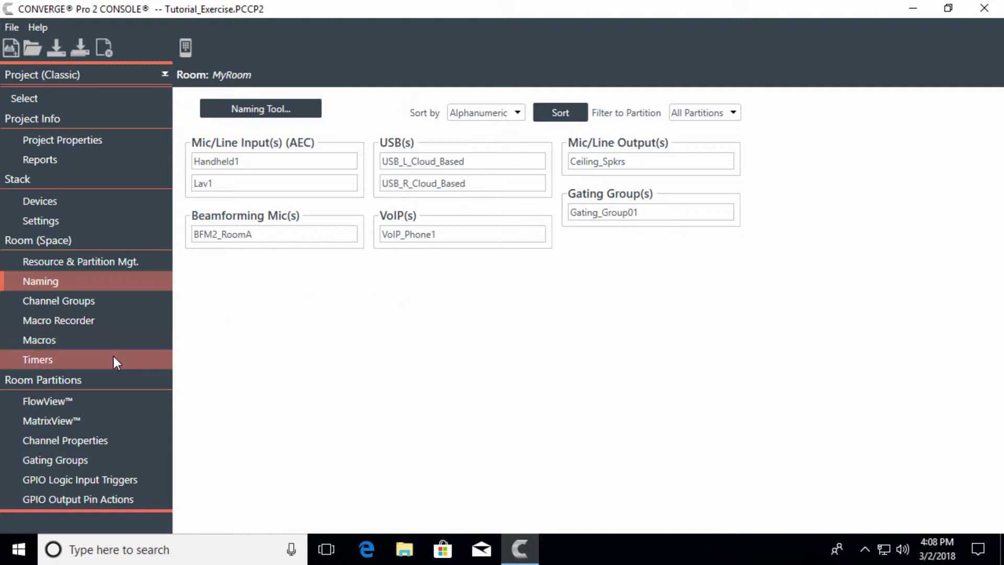
# Show the RoomA MatrixView crosspoint grid from the Room Partitions sidebar
pyautogui.click(77, 420)
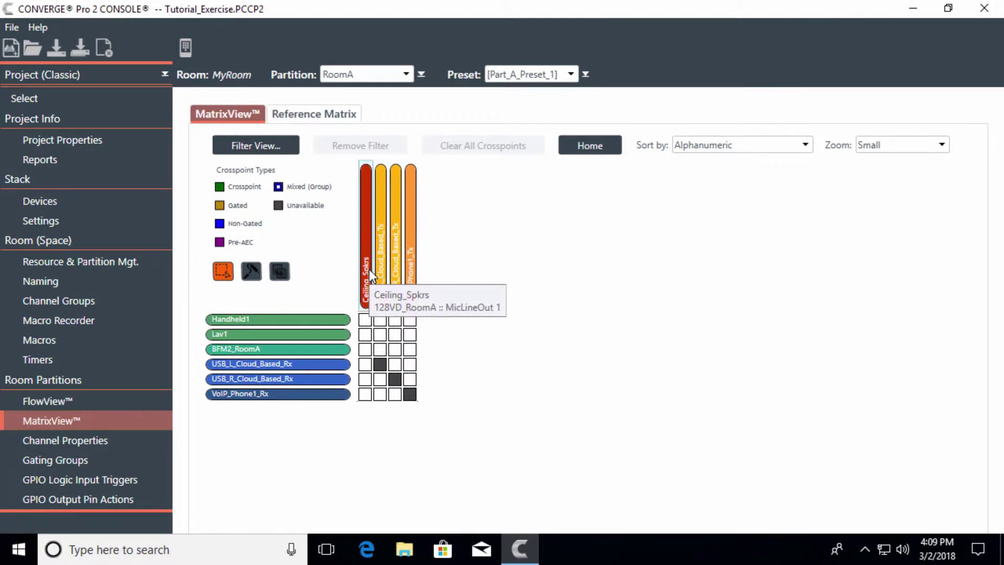
# Set the matrix Zoom to Large
pyautogui.click(912, 144)
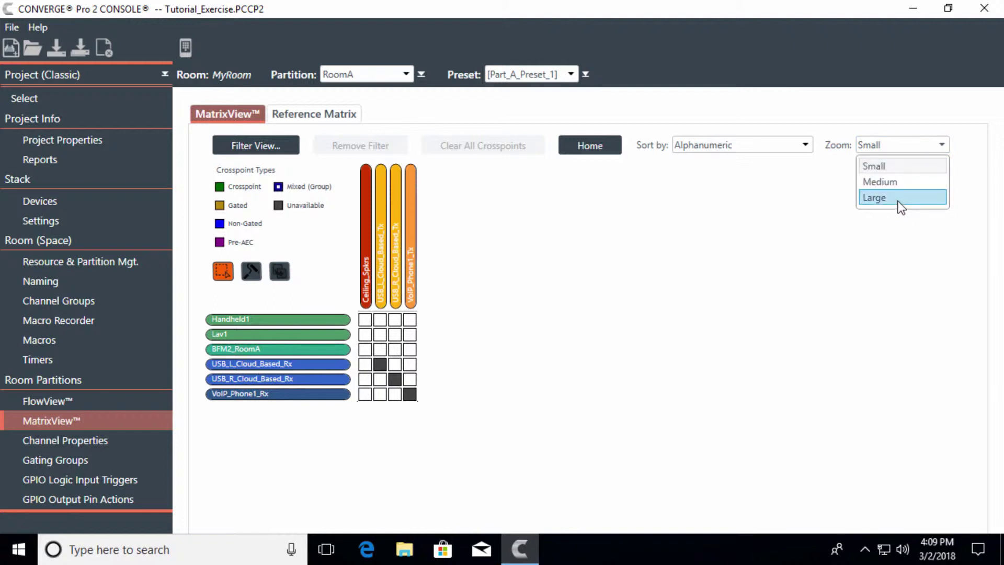
pyautogui.click(900, 198)
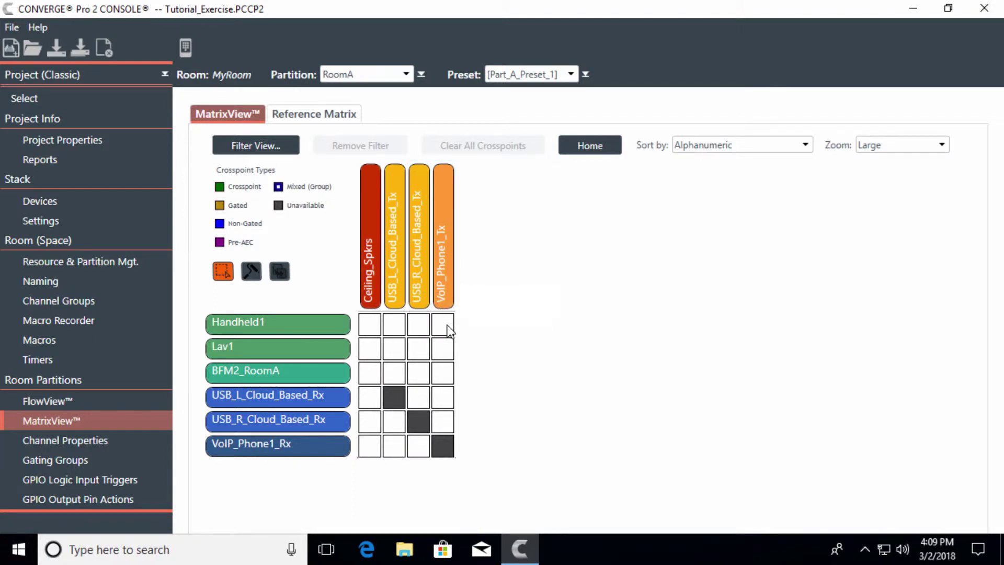
# Add gated crosspoints from Handheld1, Lav1 and BFM2_RoomA to USB_L, USB_R and VoIP_Phone1 Tx
pyautogui.click(397, 328)
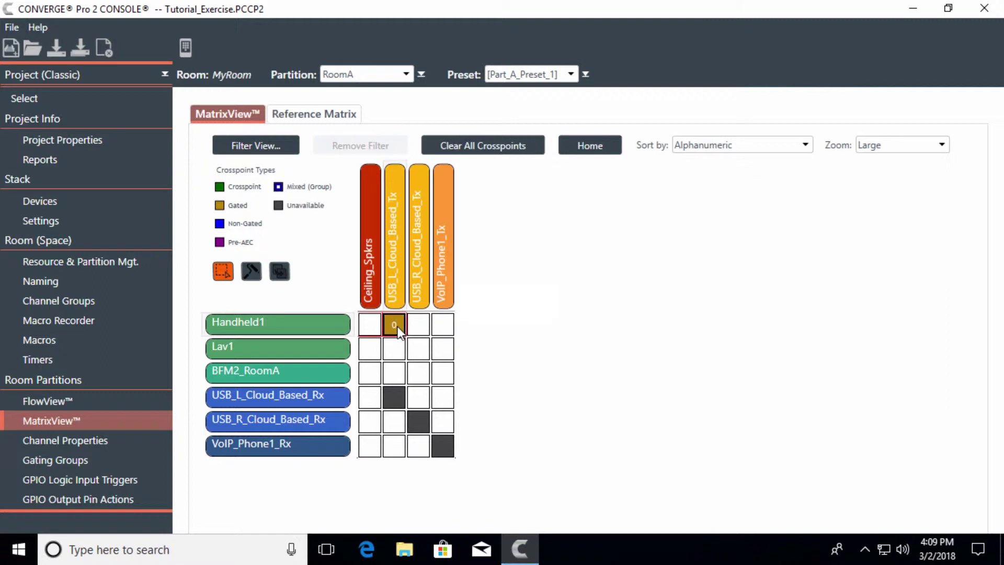
pyautogui.click(422, 328)
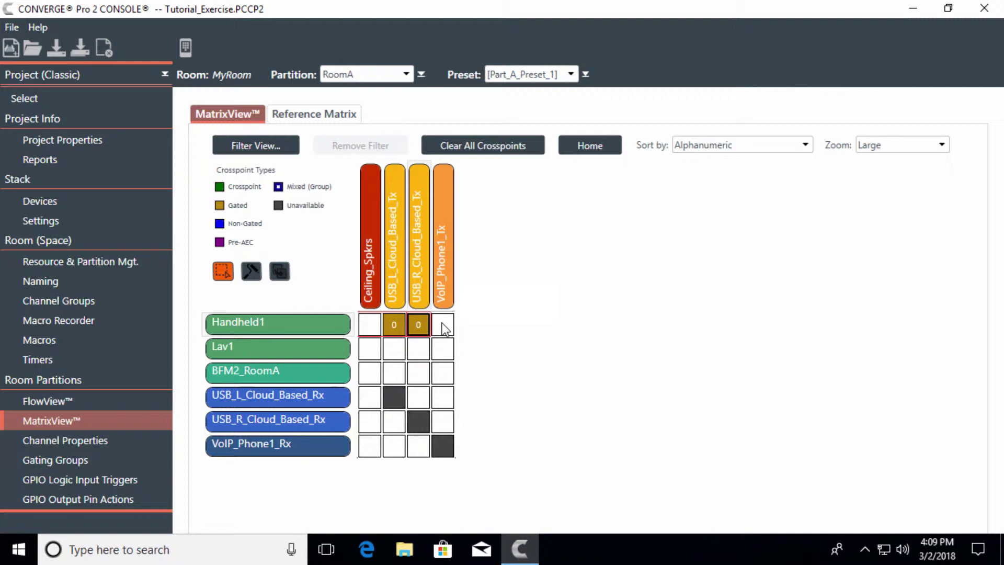
pyautogui.click(442, 323)
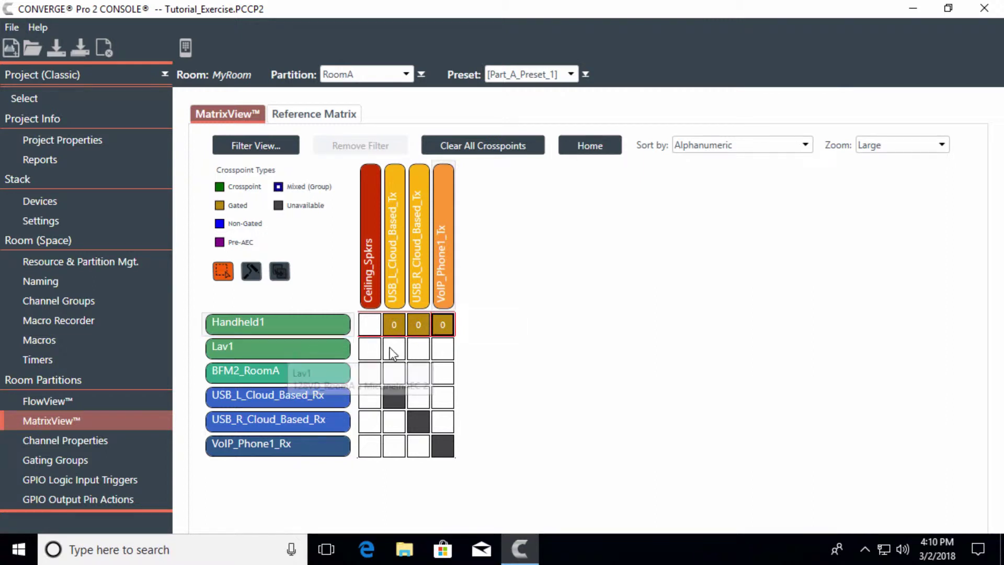
pyautogui.click(401, 348)
pyautogui.click(420, 347)
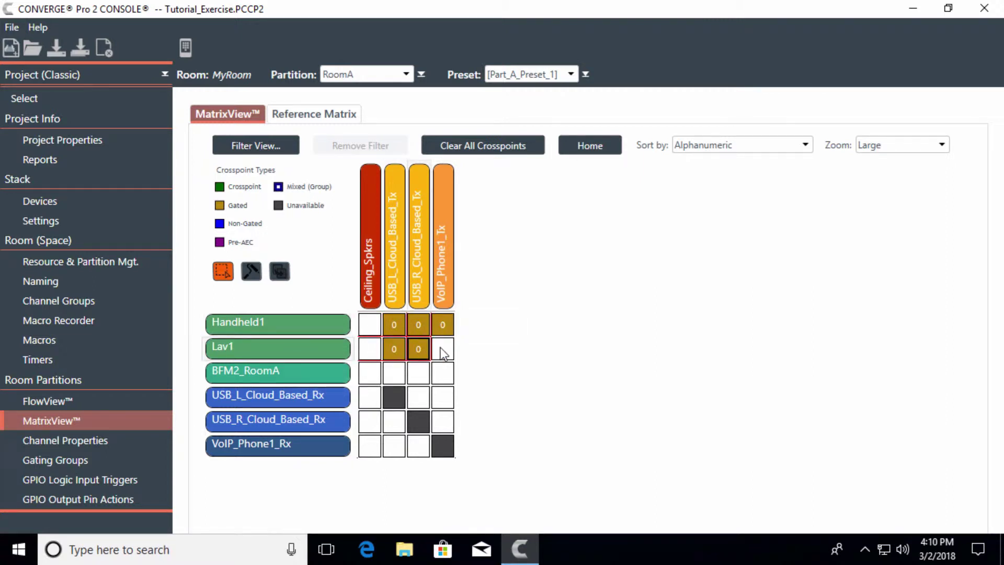
pyautogui.click(442, 347)
pyautogui.click(397, 369)
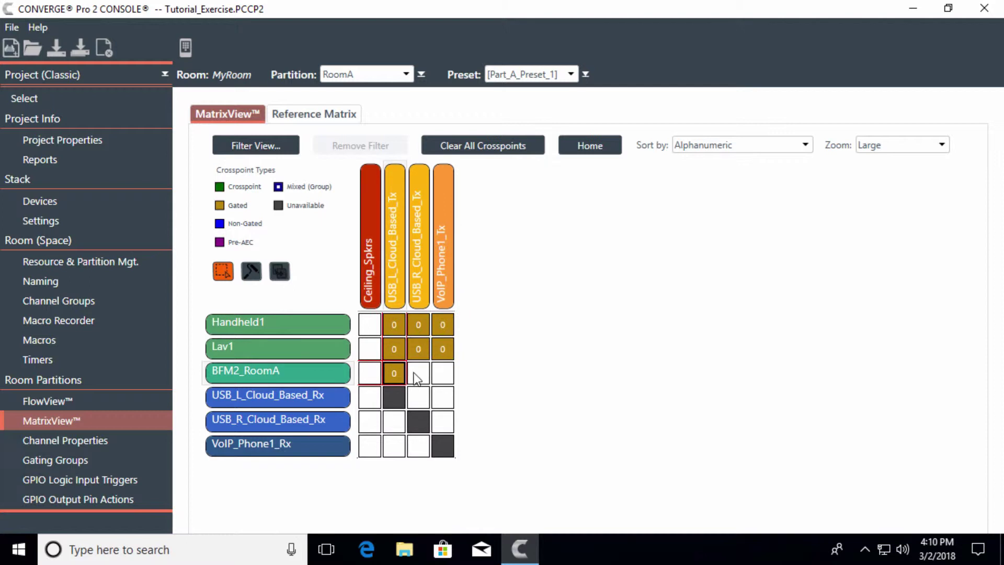
pyautogui.click(419, 372)
pyautogui.click(441, 374)
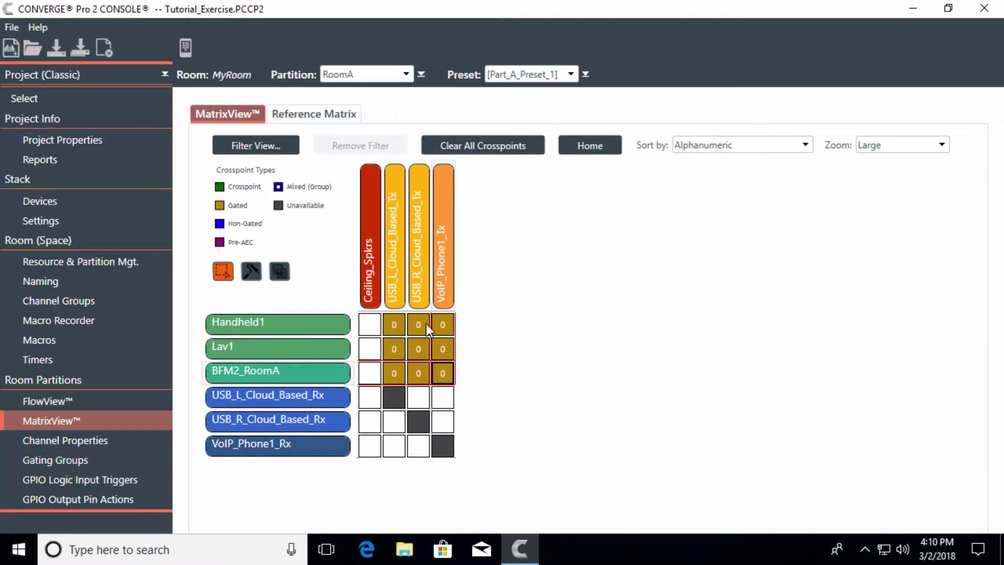
# Clear all crosspoints, then sweep-gate the three mics into USB_L, USB_R and VoIP_Phone1 Tx using Roll Mode
pyautogui.click(494, 155)
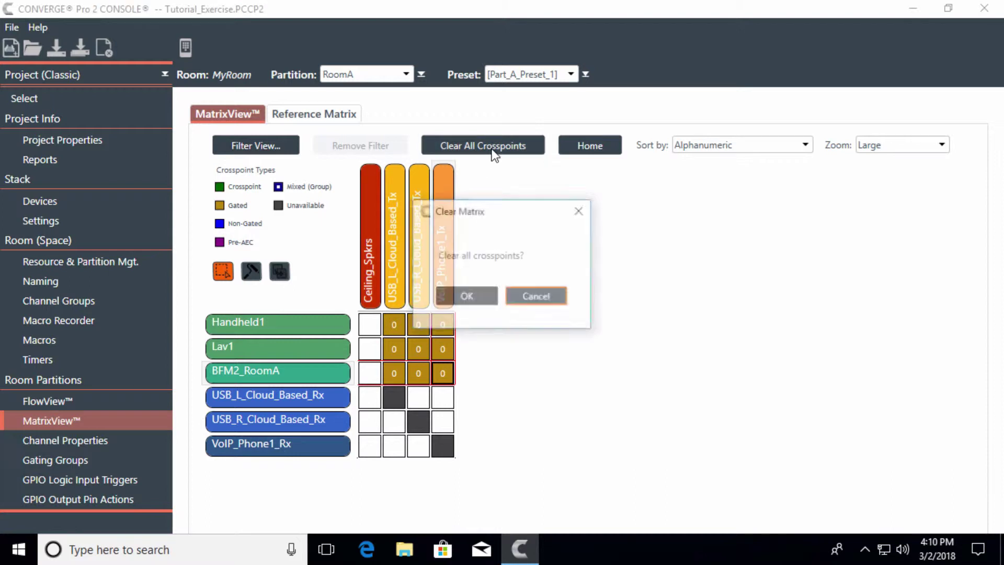
pyautogui.click(476, 291)
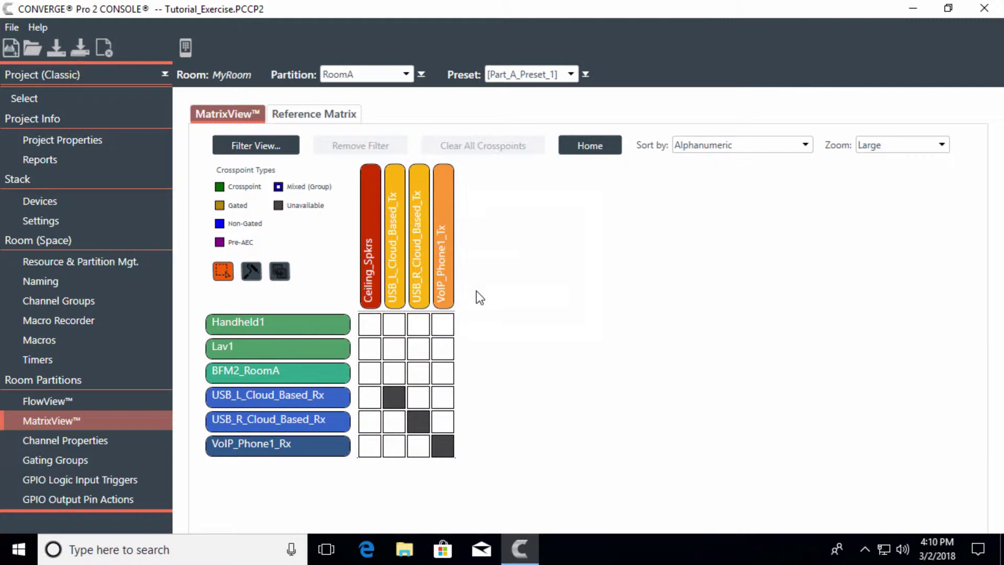
pyautogui.click(251, 272)
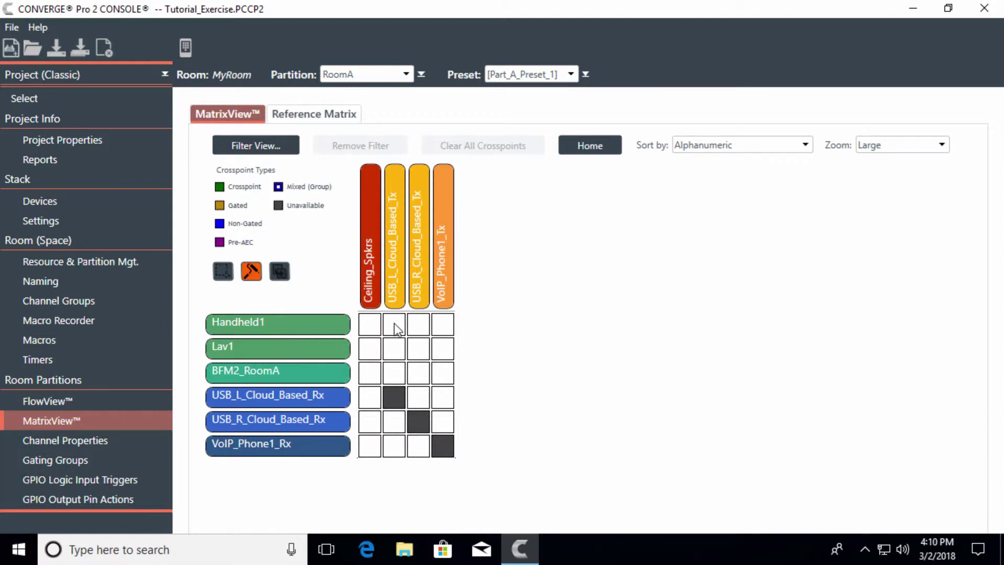
pyautogui.moveTo(396, 329)
pyautogui.mouseDown()
pyautogui.moveTo(439, 326)
pyautogui.moveTo(441, 347)
pyautogui.moveTo(396, 349)
pyautogui.moveTo(418, 372)
pyautogui.moveTo(438, 374)
pyautogui.mouseUp()
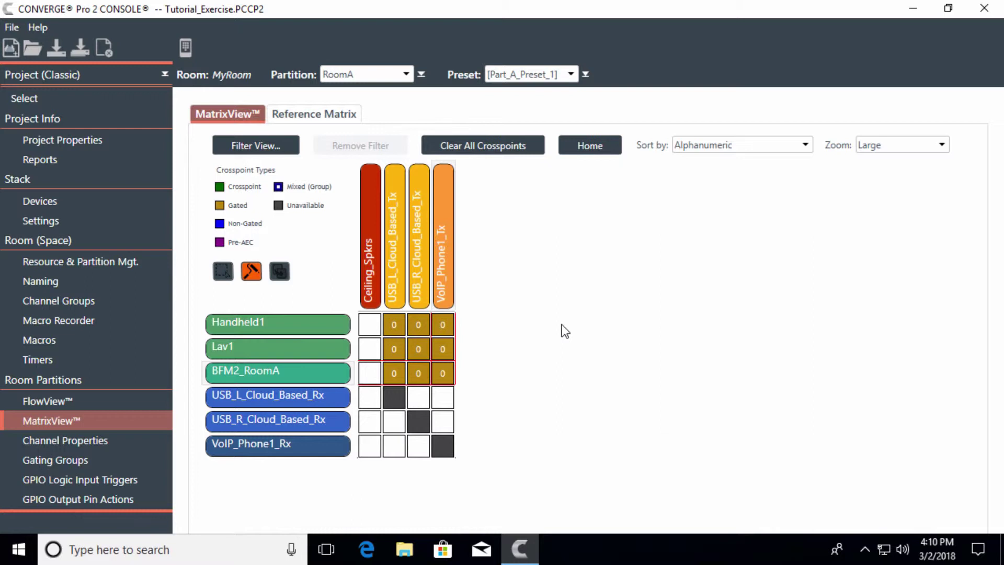
pyautogui.click(224, 272)
pyautogui.click(395, 324)
pyautogui.click(395, 325)
pyautogui.click(395, 325)
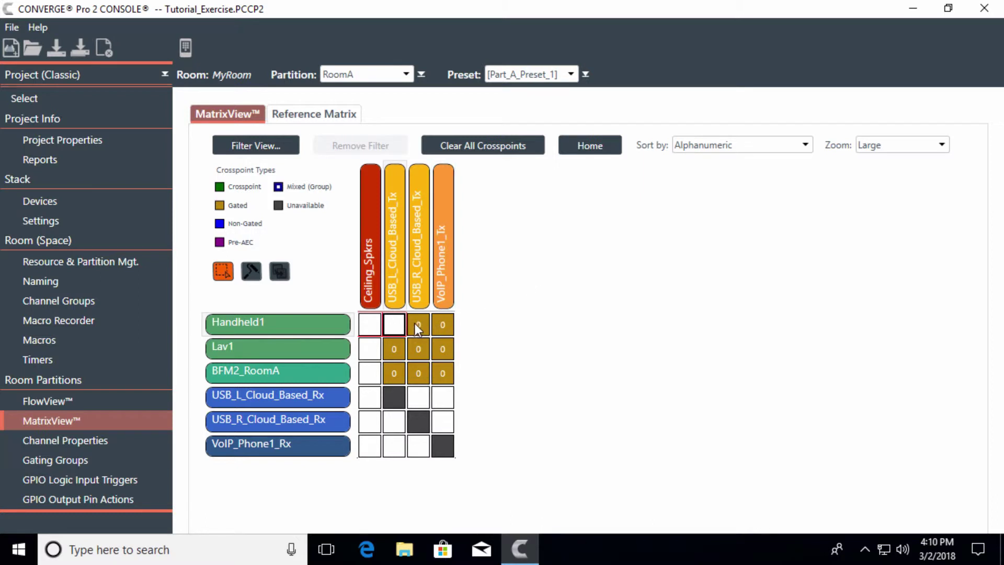
pyautogui.click(415, 323)
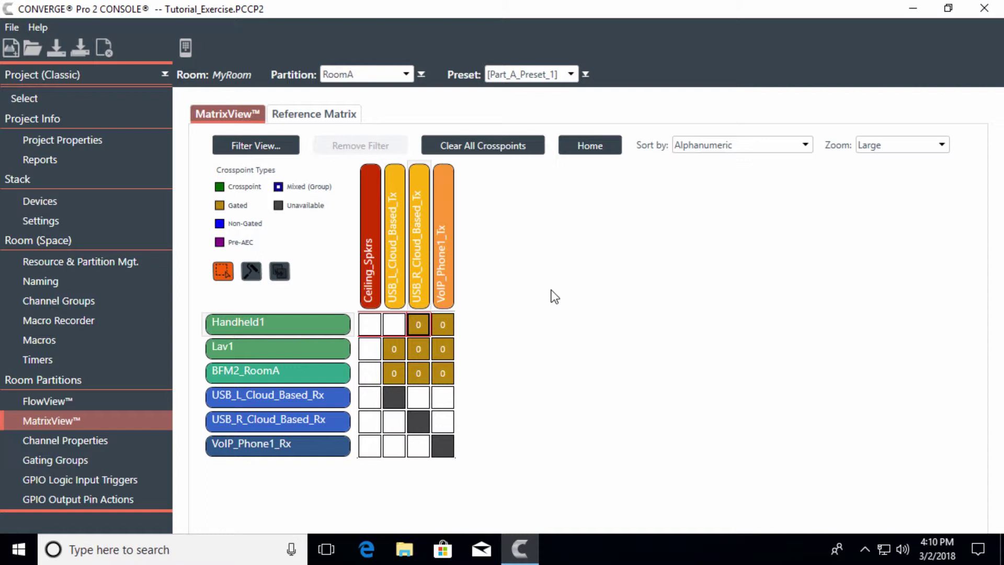
pyautogui.click(399, 324)
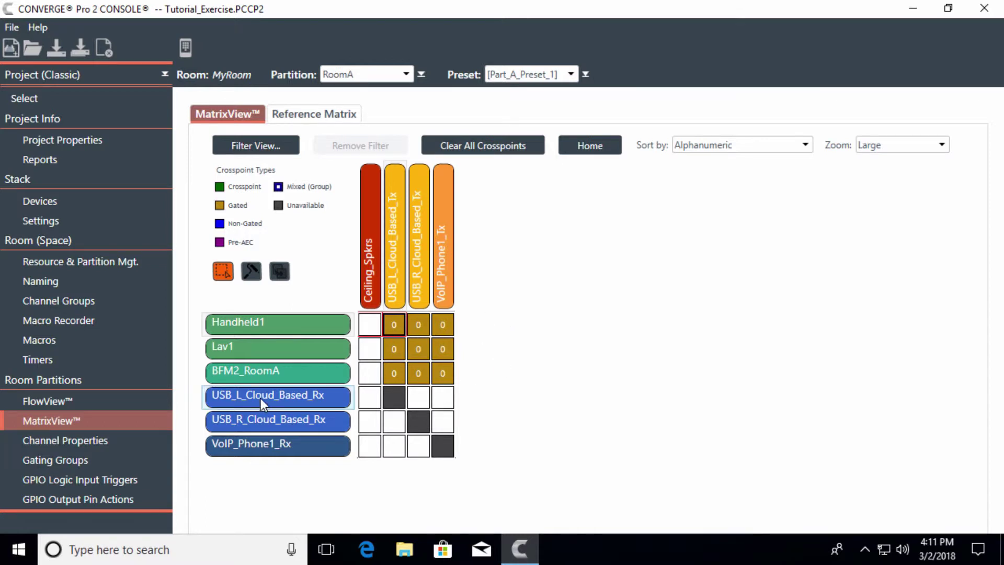
# Route USB_L, USB_R and VoIP_Phone1 receive channels to Ceiling_Spkrs
pyautogui.click(370, 397)
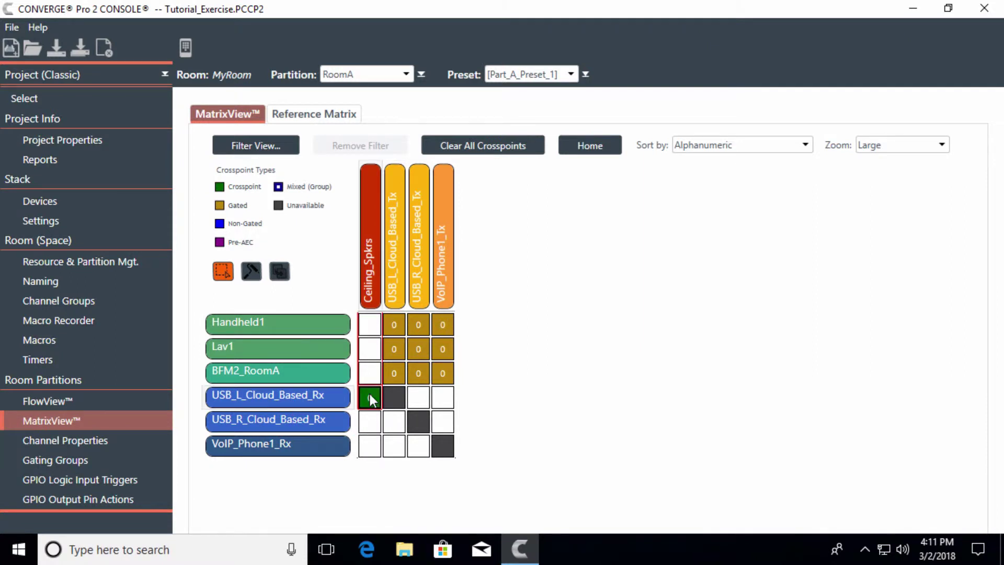
pyautogui.click(370, 422)
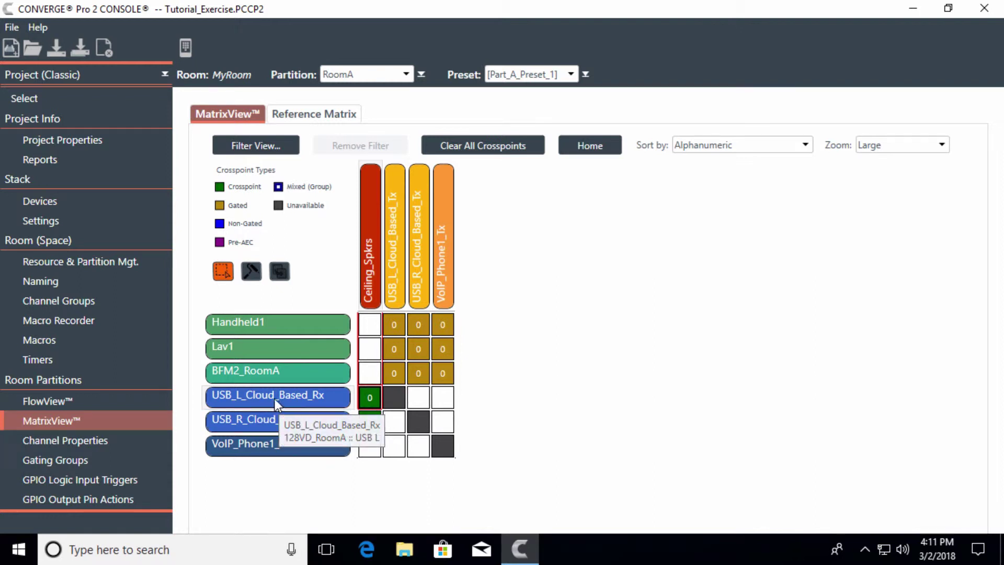
pyautogui.click(370, 446)
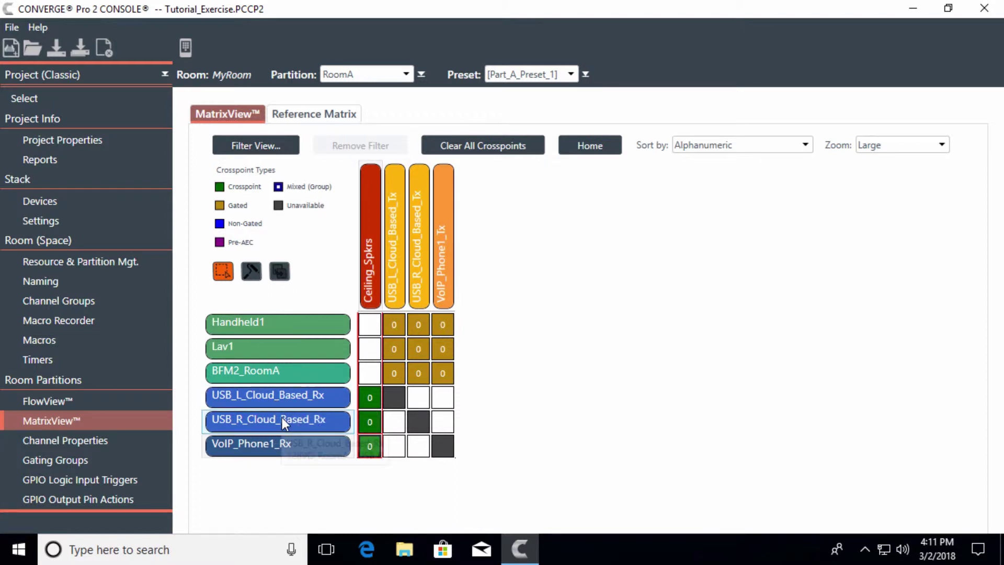
# Send each USB/VoIP receive channel into the other two transmit channels, skipping its own
pyautogui.click(417, 400)
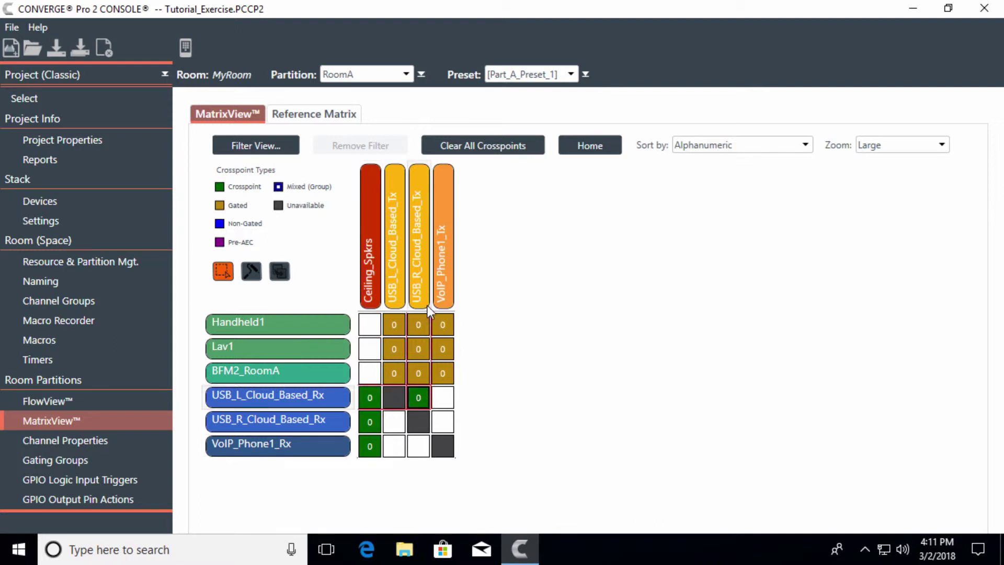
pyautogui.click(447, 396)
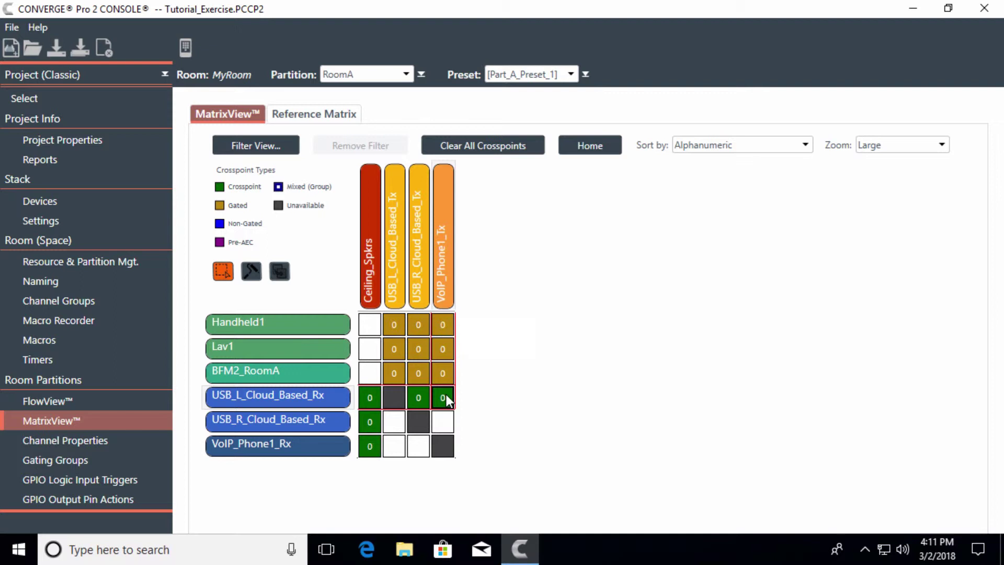
pyautogui.click(393, 420)
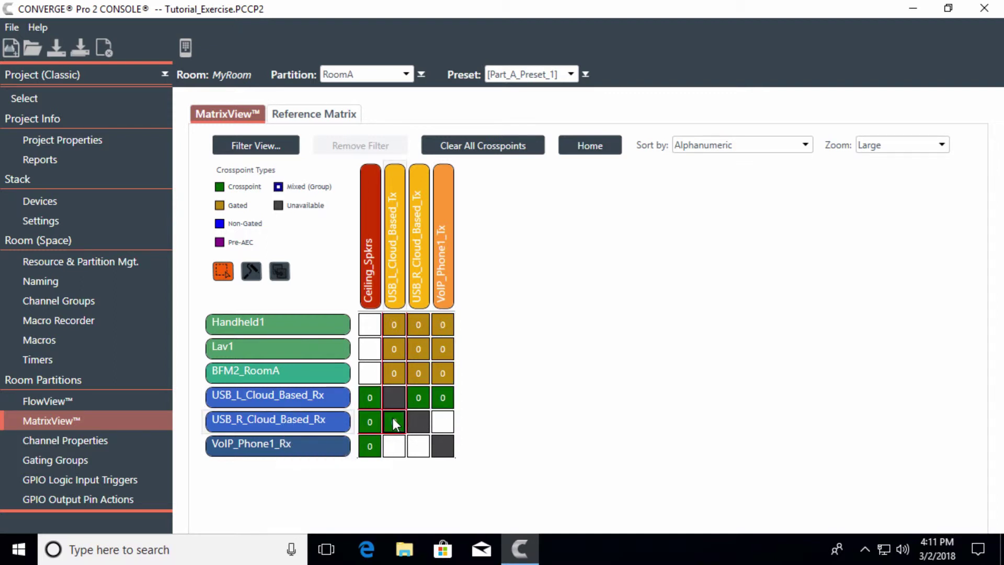
pyautogui.click(448, 423)
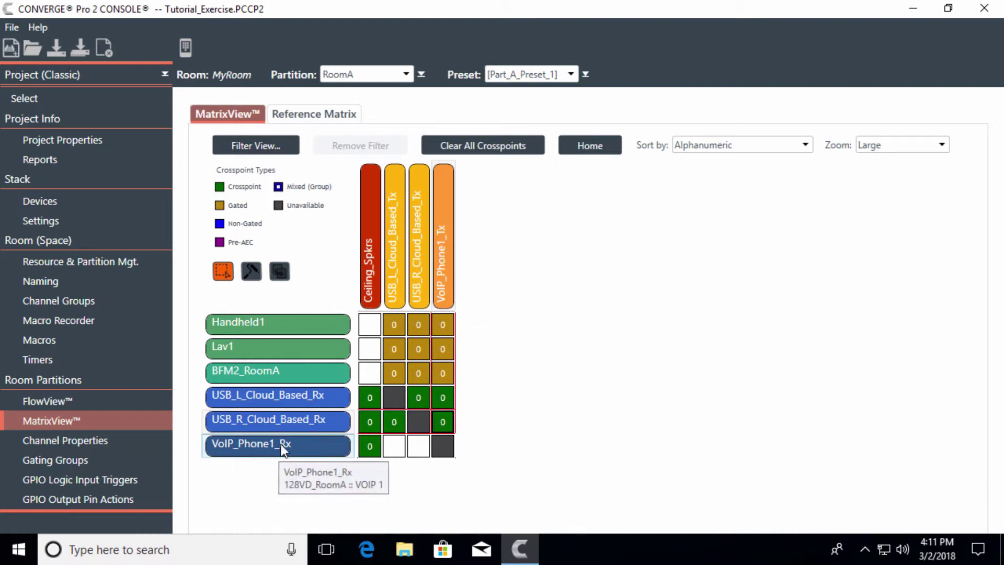
pyautogui.click(396, 448)
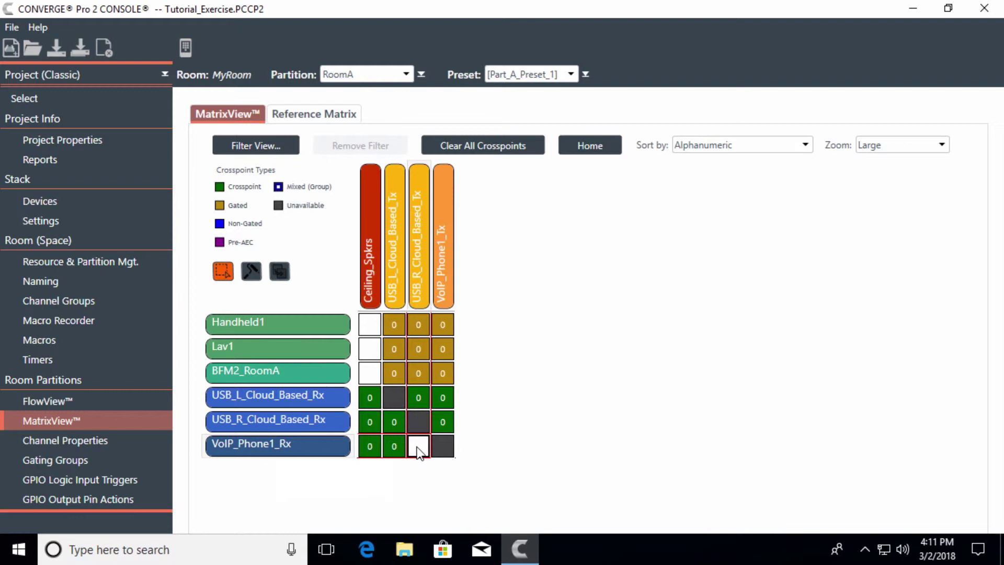
pyautogui.click(418, 447)
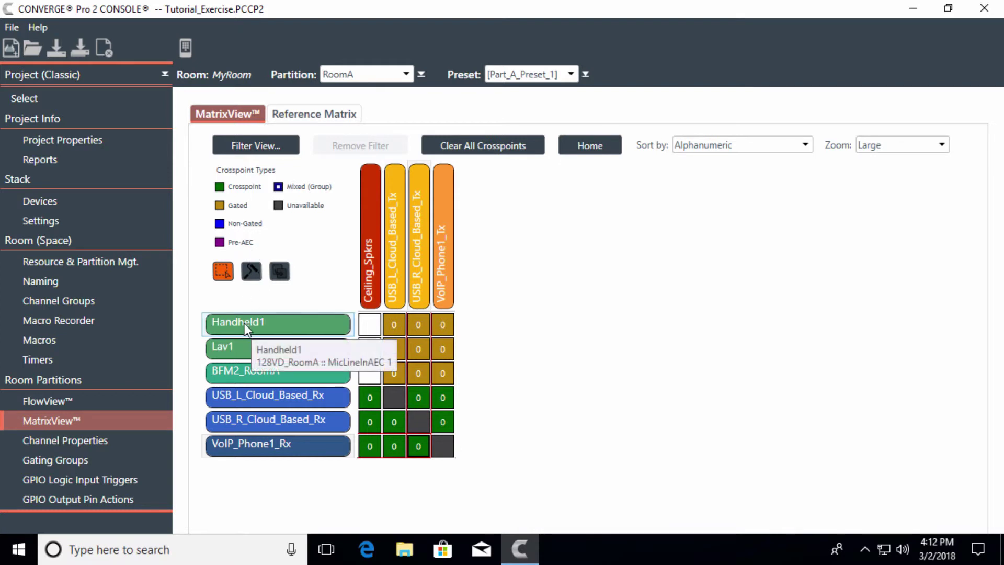
pyautogui.click(370, 326)
pyautogui.click(370, 325)
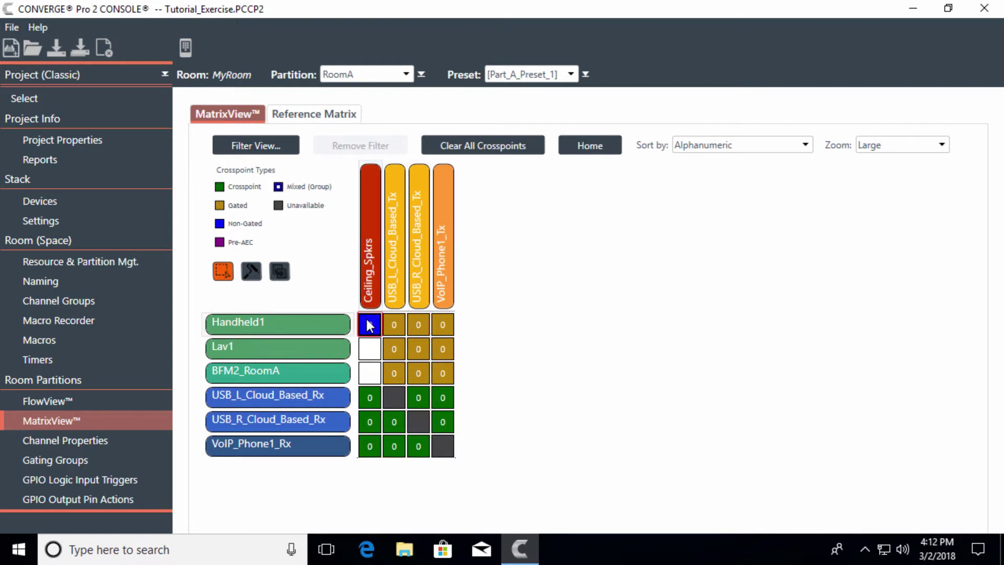
pyautogui.click(370, 325)
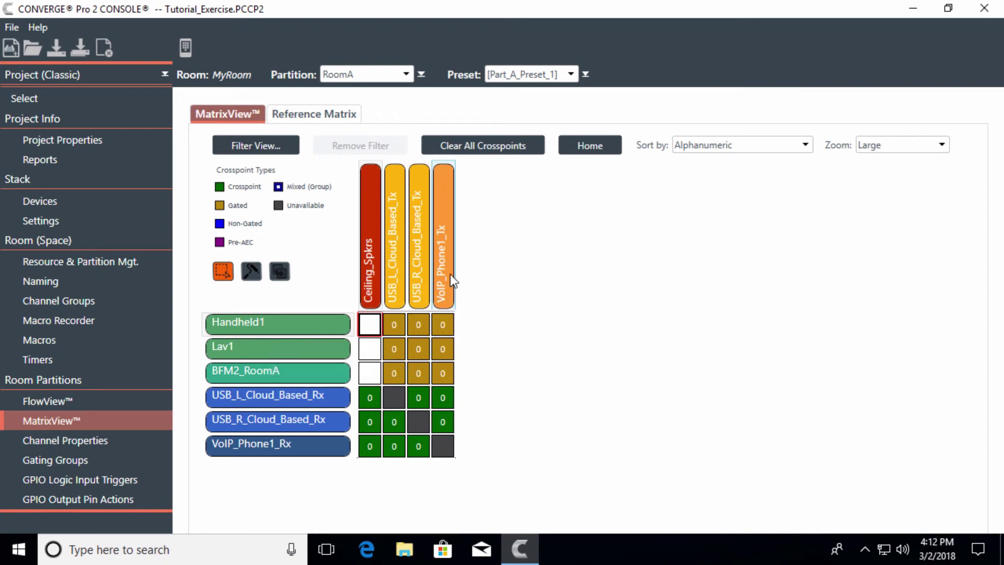
pyautogui.click(444, 325)
pyautogui.click(444, 325)
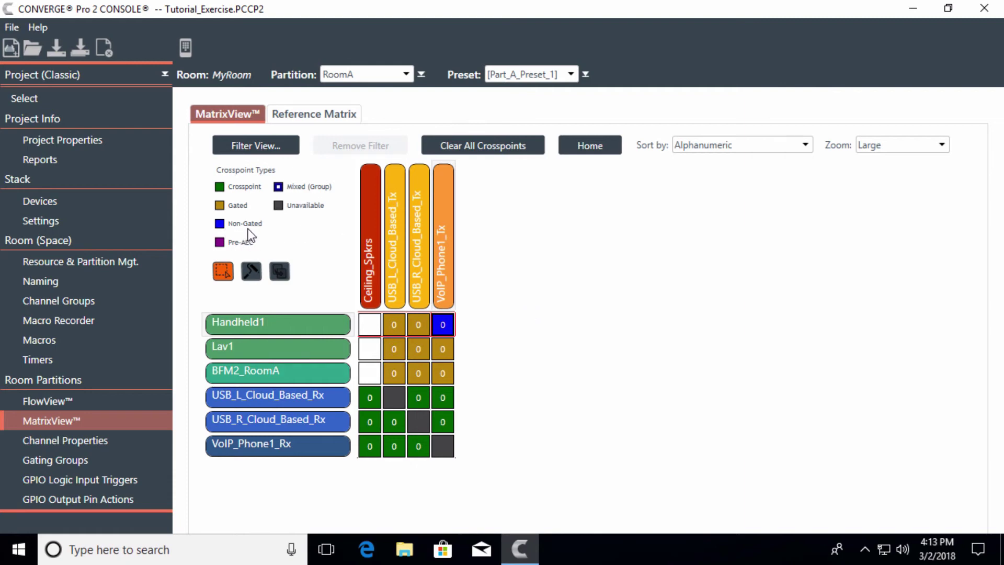
pyautogui.moveTo(262, 324)
pyautogui.click(448, 327)
pyautogui.click(449, 325)
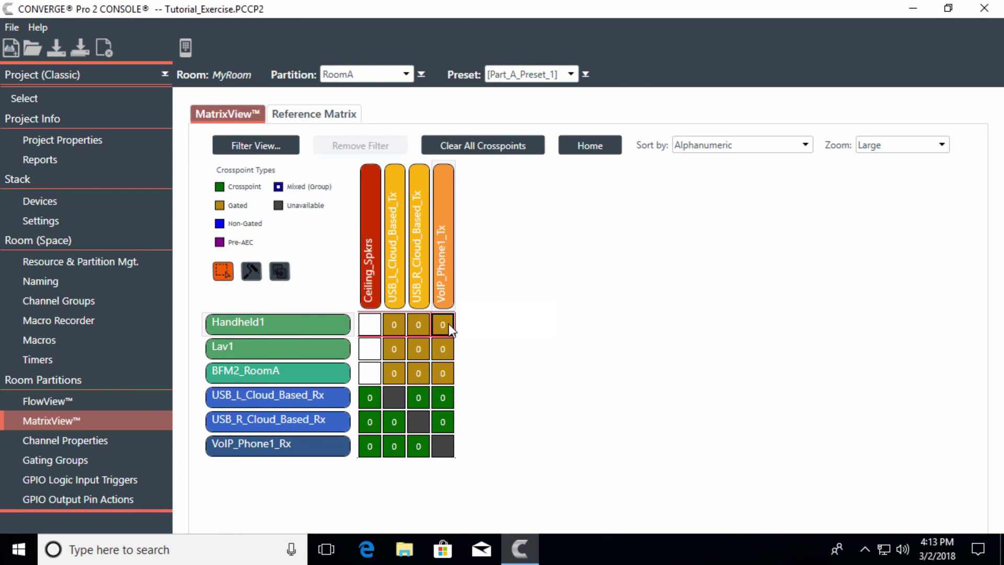